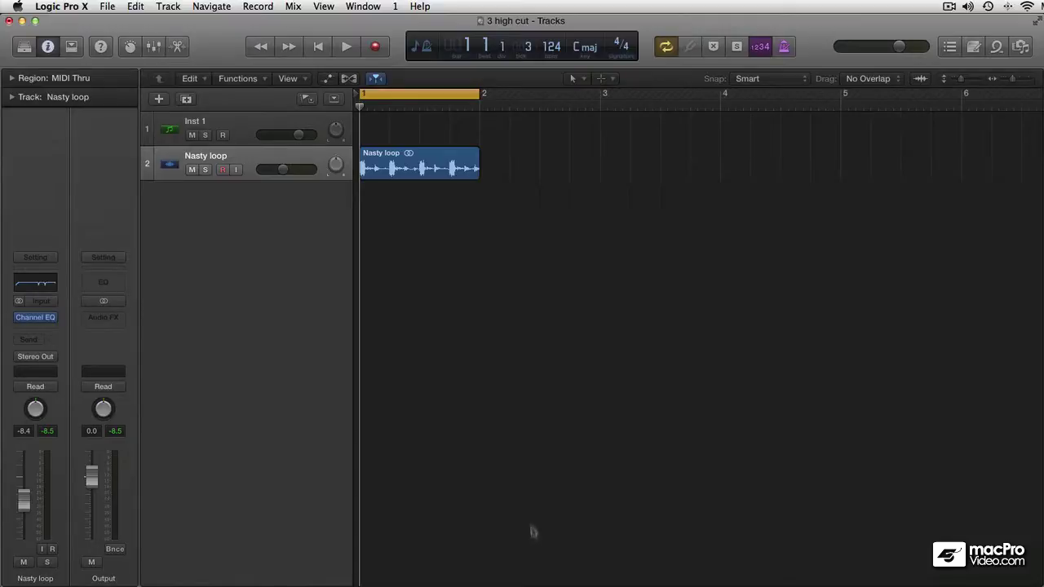
Select the Nasty loop region, insert a Dynamics Compressor after Channel EQ, and center its window.
click(411, 174)
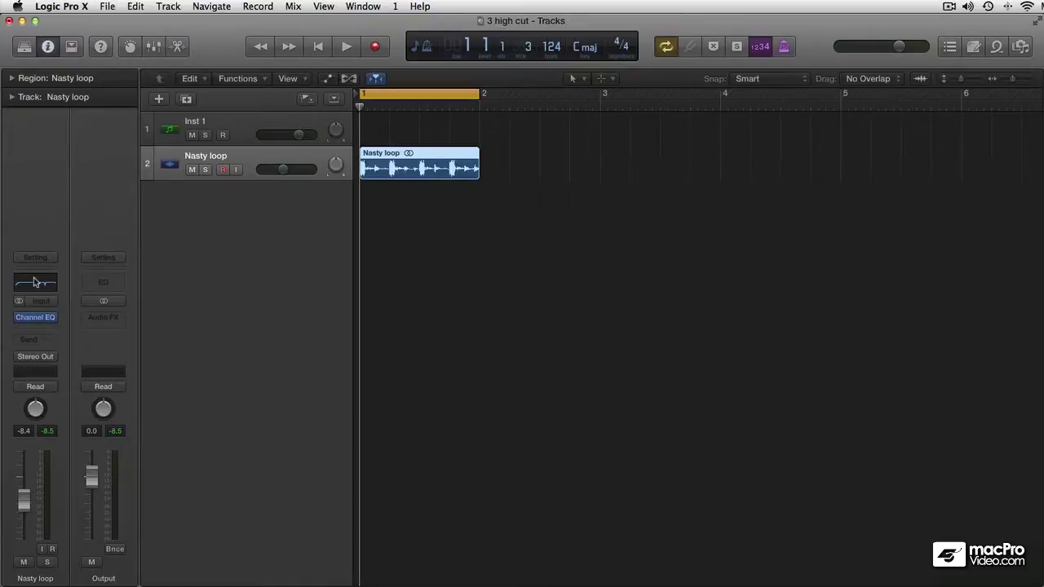
click(40, 328)
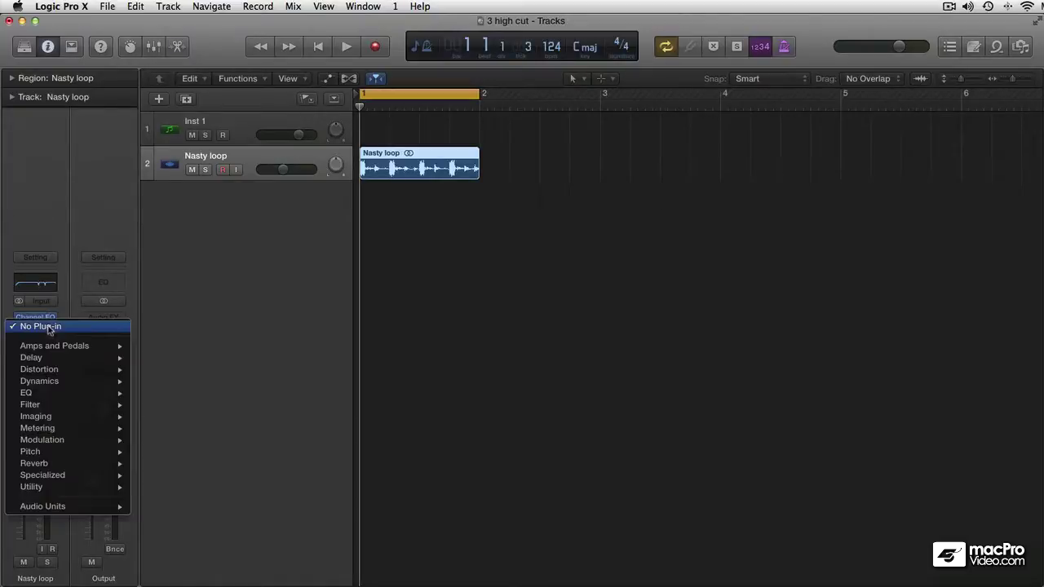
mouse_move(49, 381)
click(193, 398)
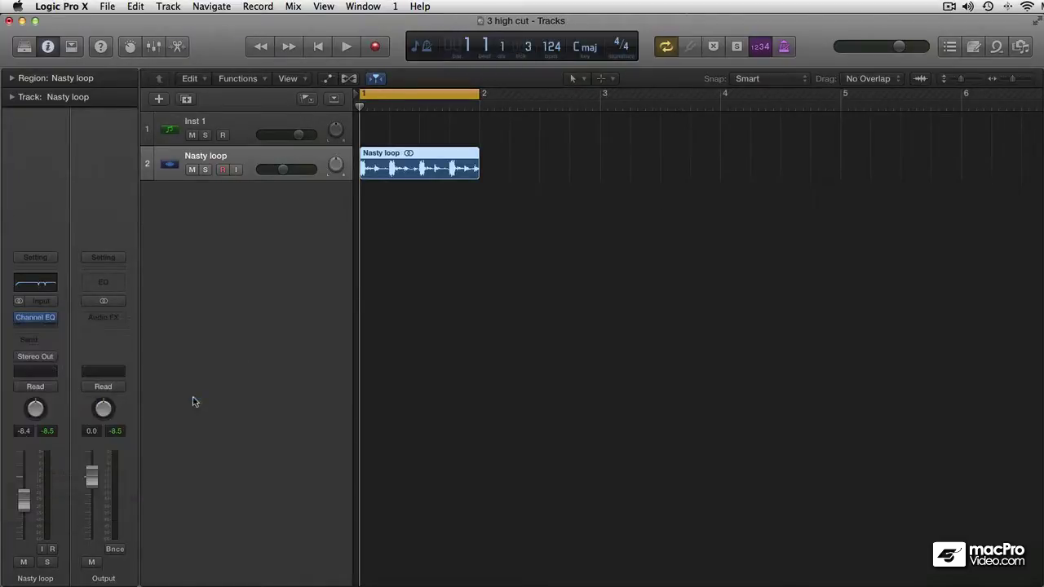
drag(287, 56, 664, 205)
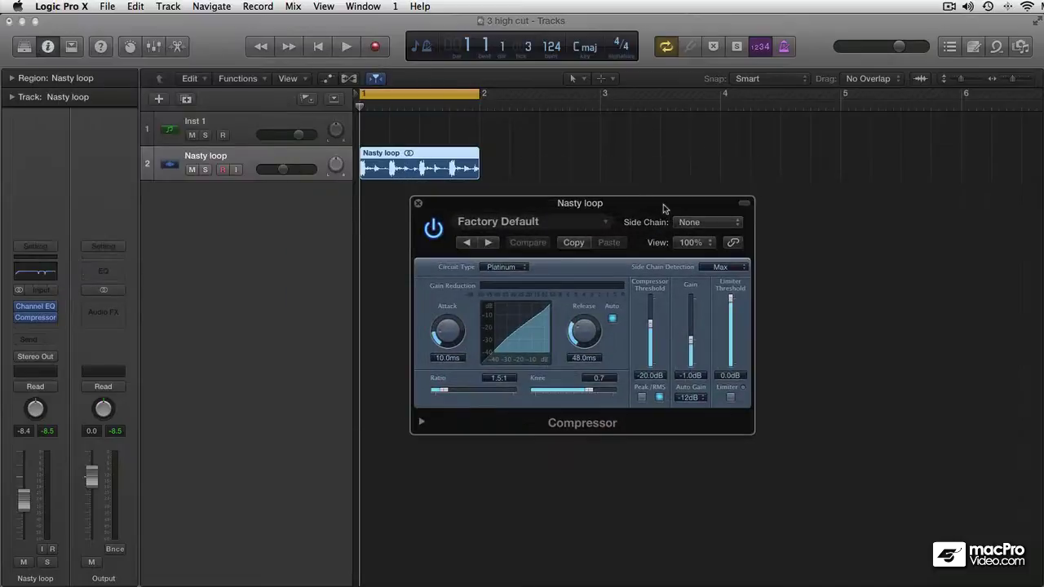
click(643, 398)
click(659, 398)
click(660, 398)
click(660, 399)
click(661, 399)
click(660, 399)
click(644, 400)
click(660, 397)
click(642, 398)
Switch detection to RMS, set the channel fader to -4.3 dB, nudge threshold toward -8.5 dB, and play.
click(659, 397)
drag(24, 512, 24, 501)
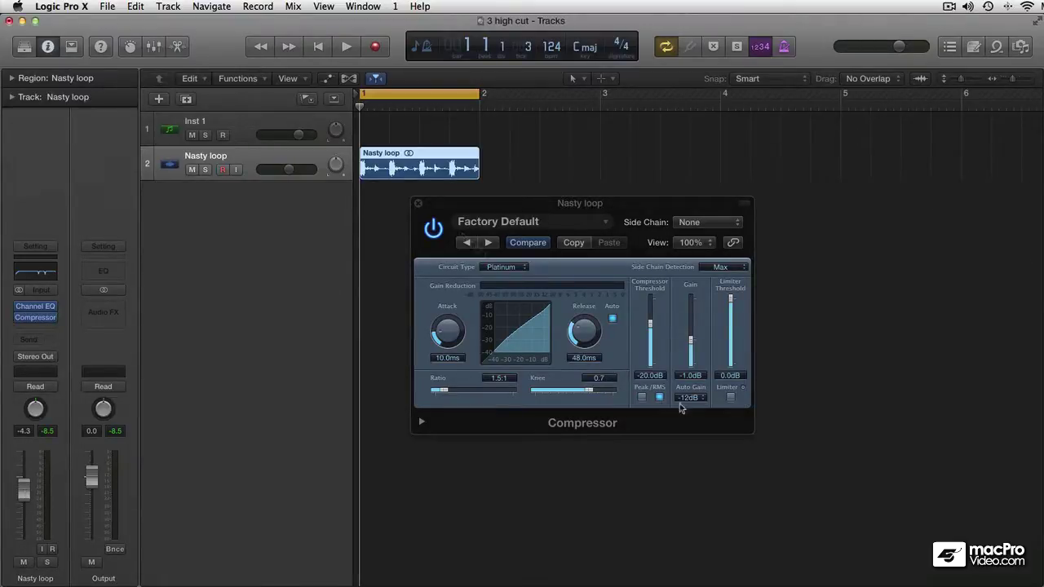
drag(653, 323, 650, 321)
key(space)
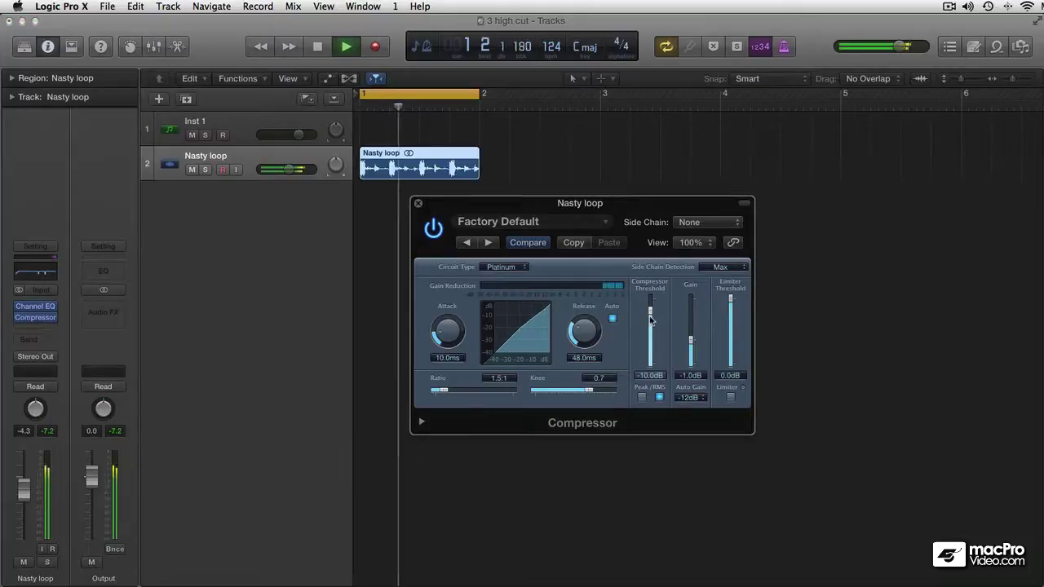
During playback set ratio 2.8:1, threshold -11.0 dB and gain 0.0 dB, then stop.
drag(439, 390, 459, 390)
drag(653, 321, 653, 325)
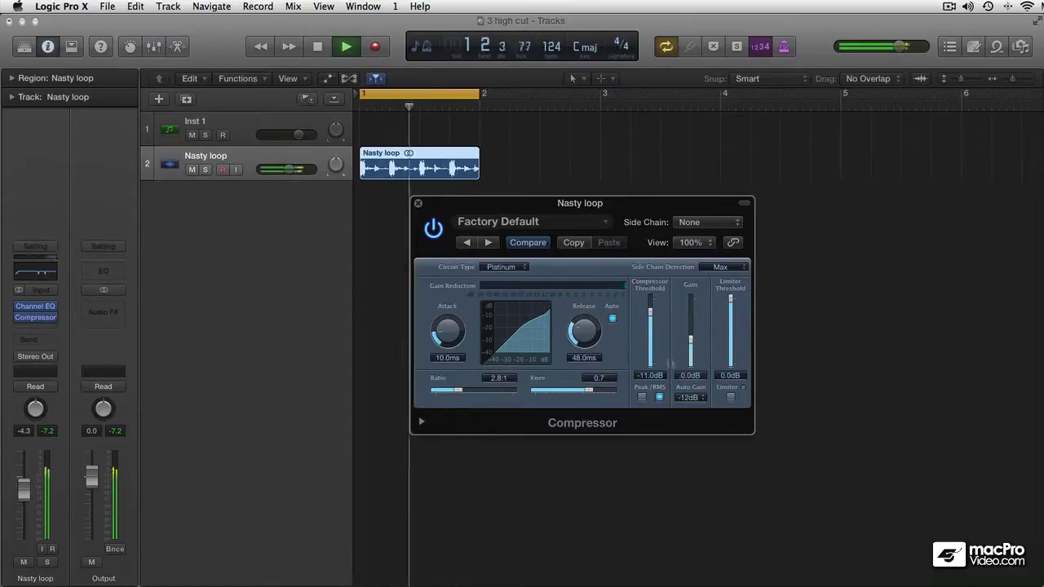
alt+click(684, 380)
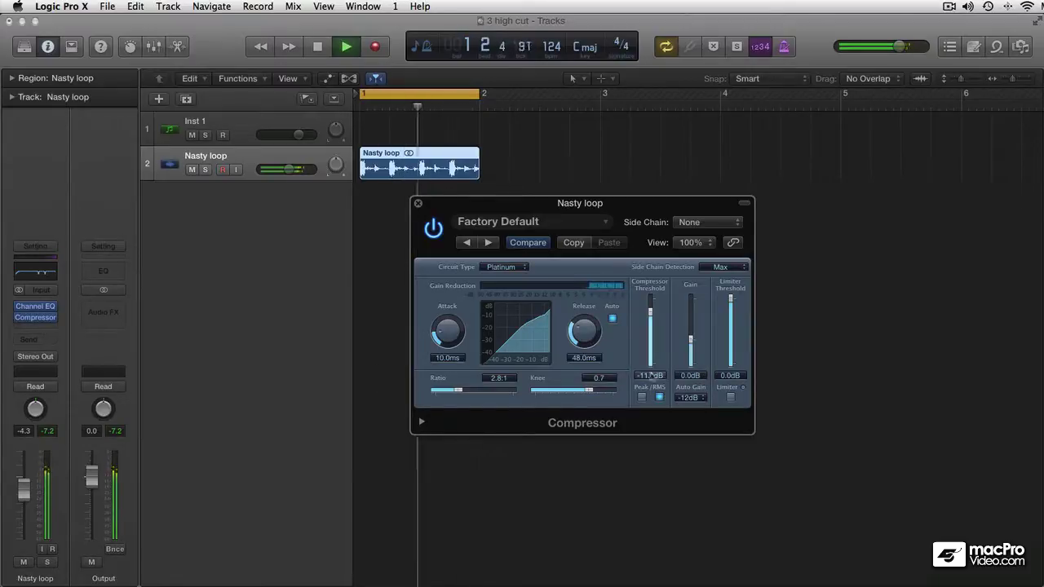
key(space)
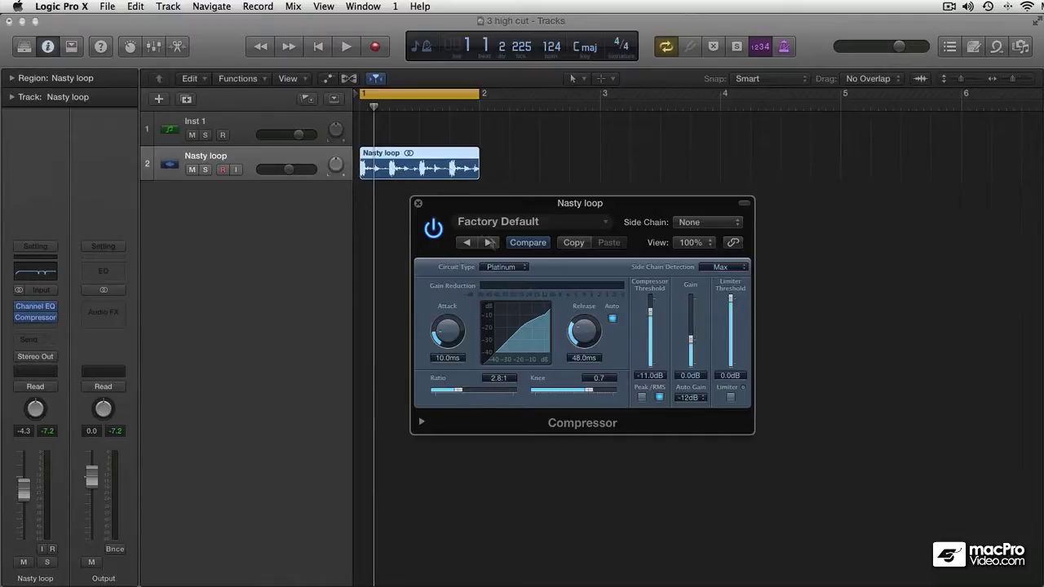
While the loop plays, compare Peak and RMS, lower threshold to -21.5 dB, and settle on Peak.
key(space)
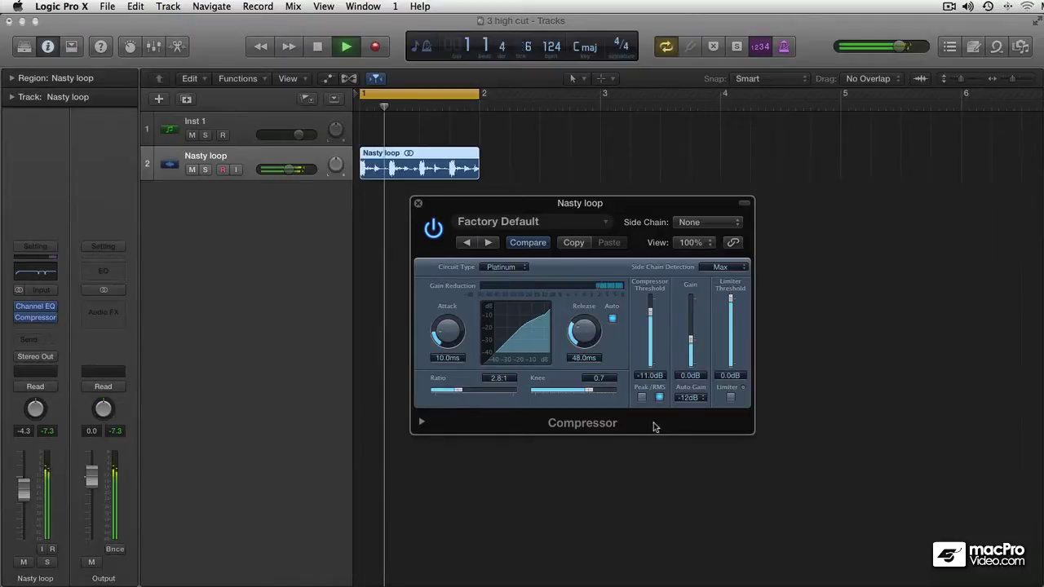
click(642, 397)
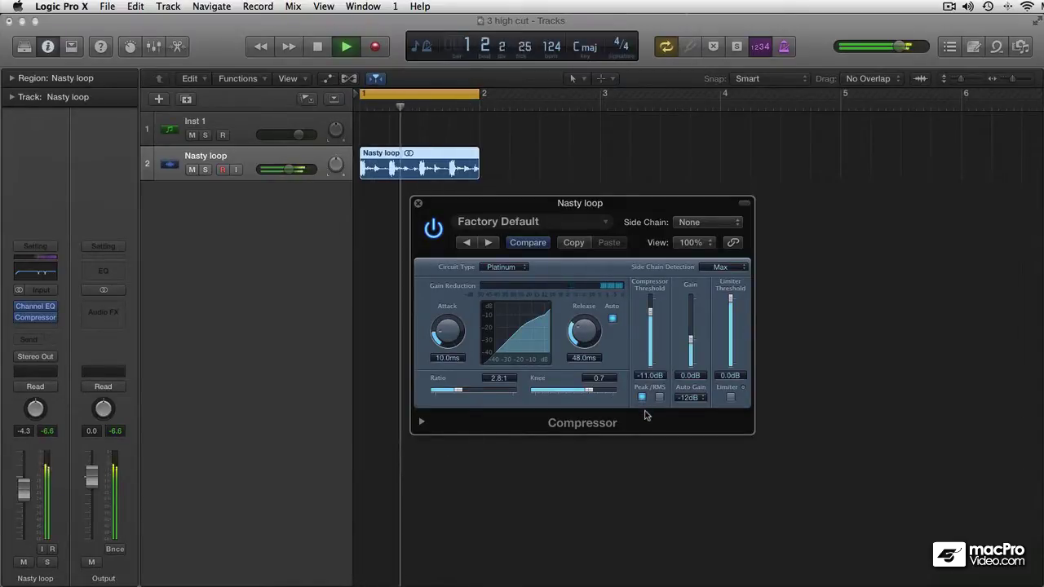
click(660, 397)
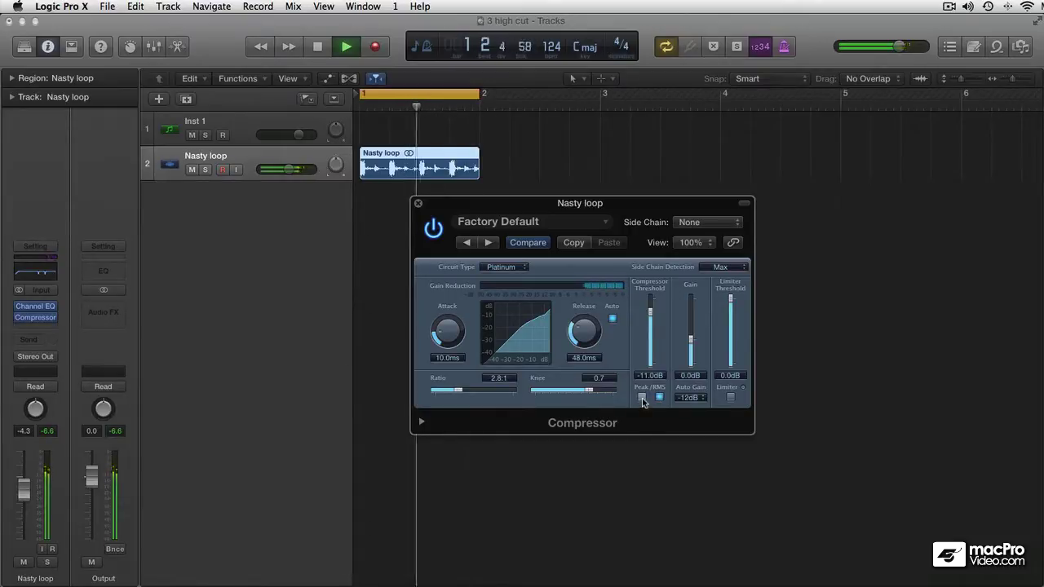
drag(650, 311, 652, 346)
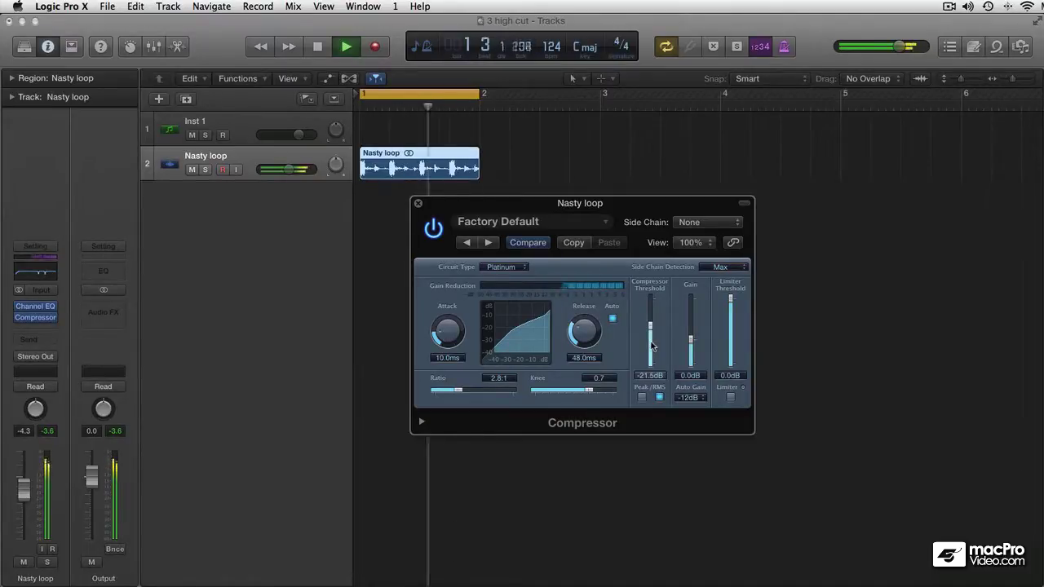
click(641, 397)
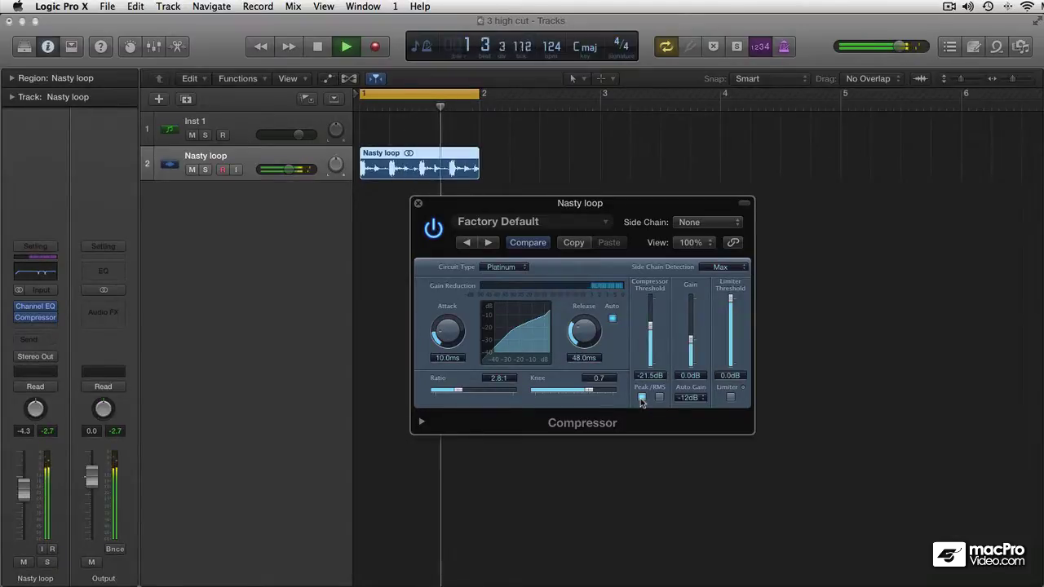
Stop playback, then set attack to 0.0 ms and raise the threshold to -19.5 dB.
key(space)
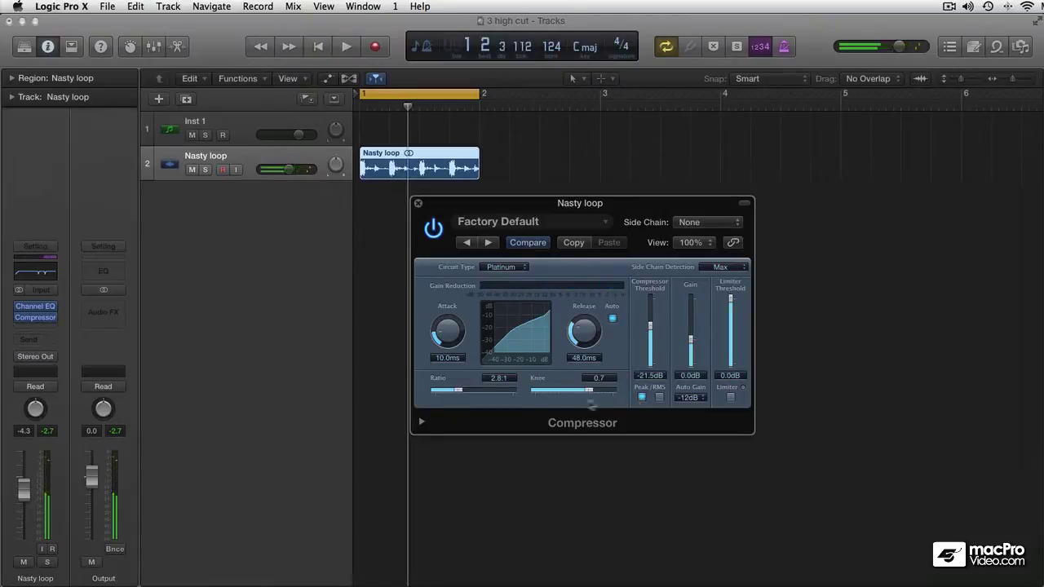
drag(448, 328, 459, 367)
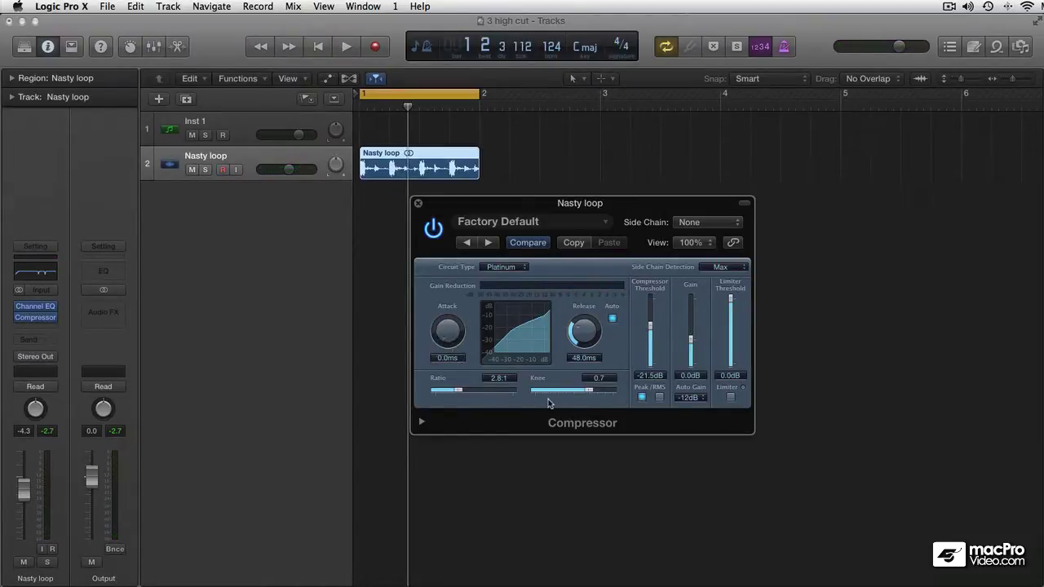
mouse_move(652, 359)
mouse_down()
mouse_move(655, 332)
mouse_move(652, 354)
mouse_up()
Compare RMS against Peak detection during playback, ending on Peak.
click(659, 398)
key(space)
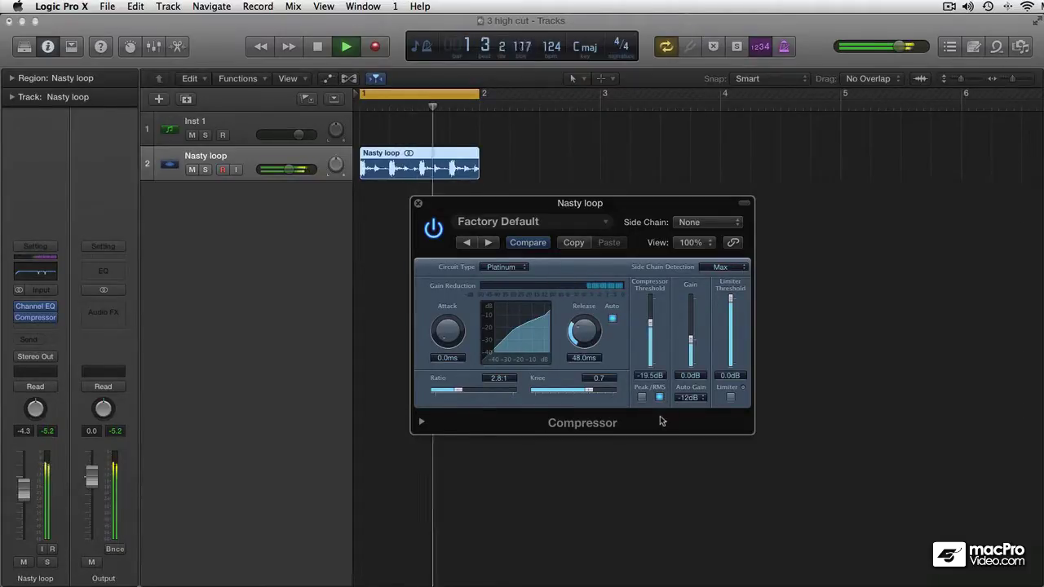
click(641, 398)
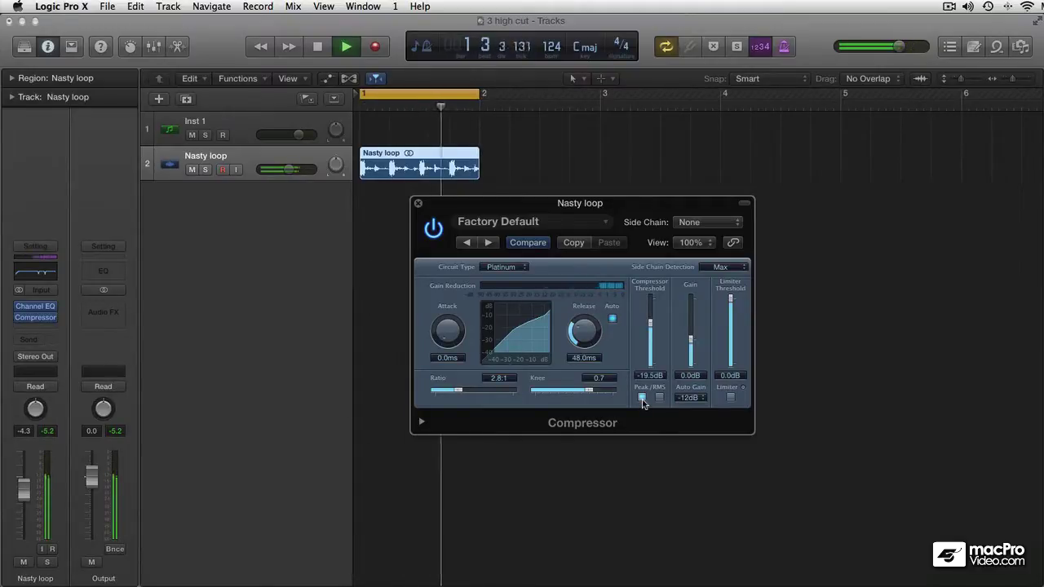
key(space)
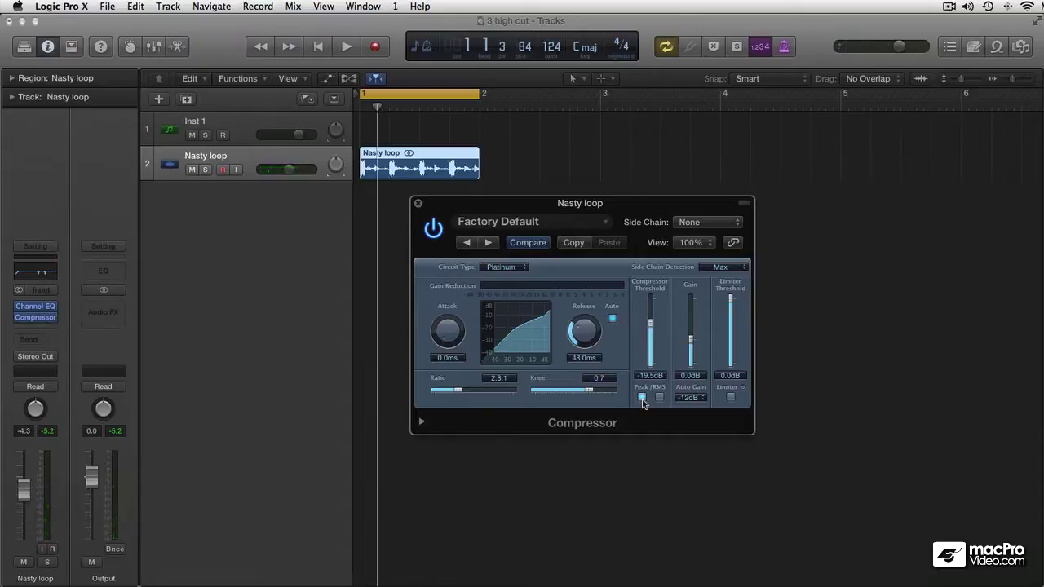
Toggle between RMS and Peak detection before and during playback, finishing on RMS after stopping.
click(642, 398)
click(643, 399)
click(658, 399)
key(space)
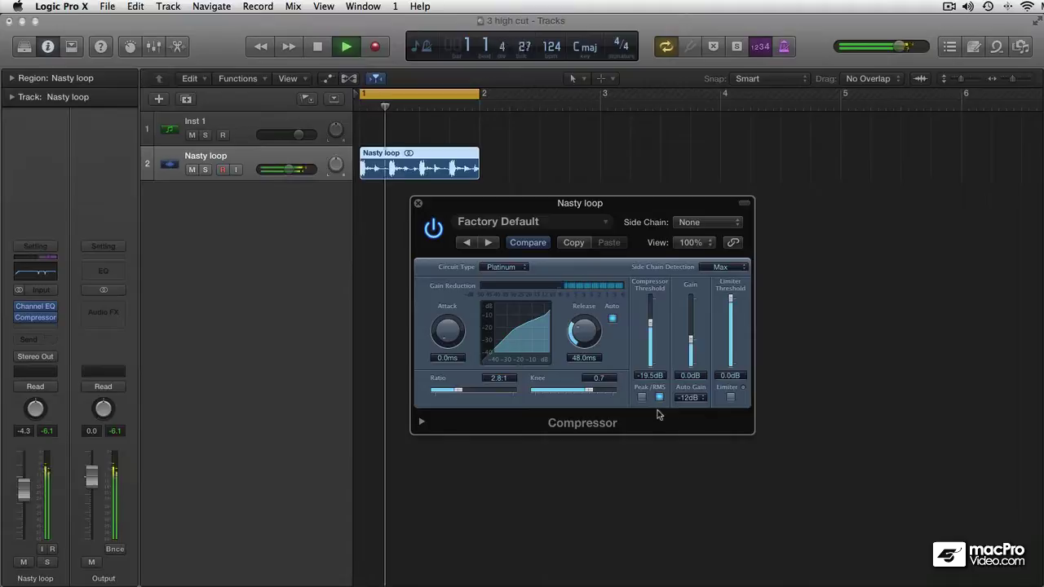
click(643, 399)
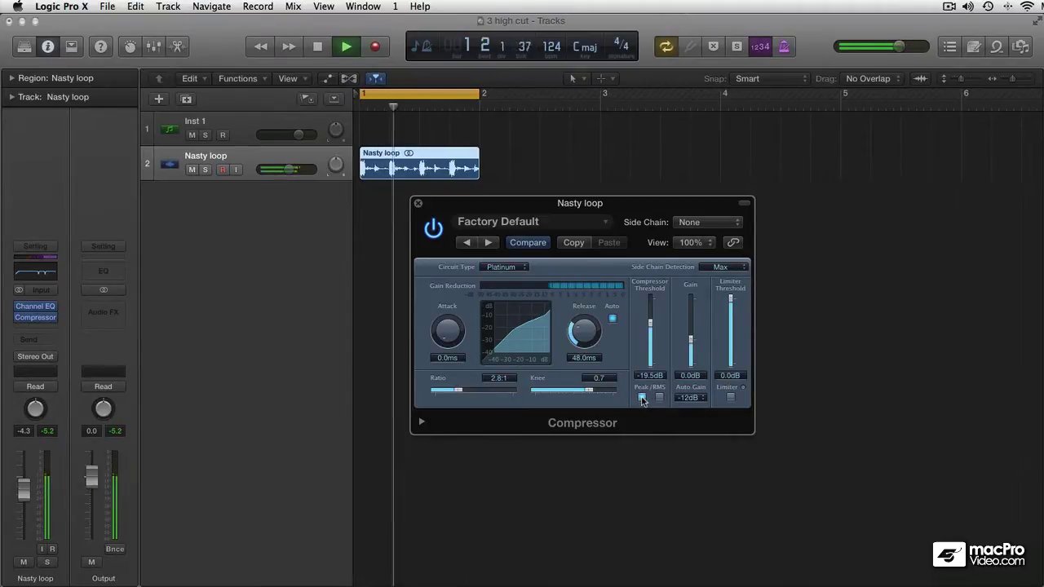
key(space)
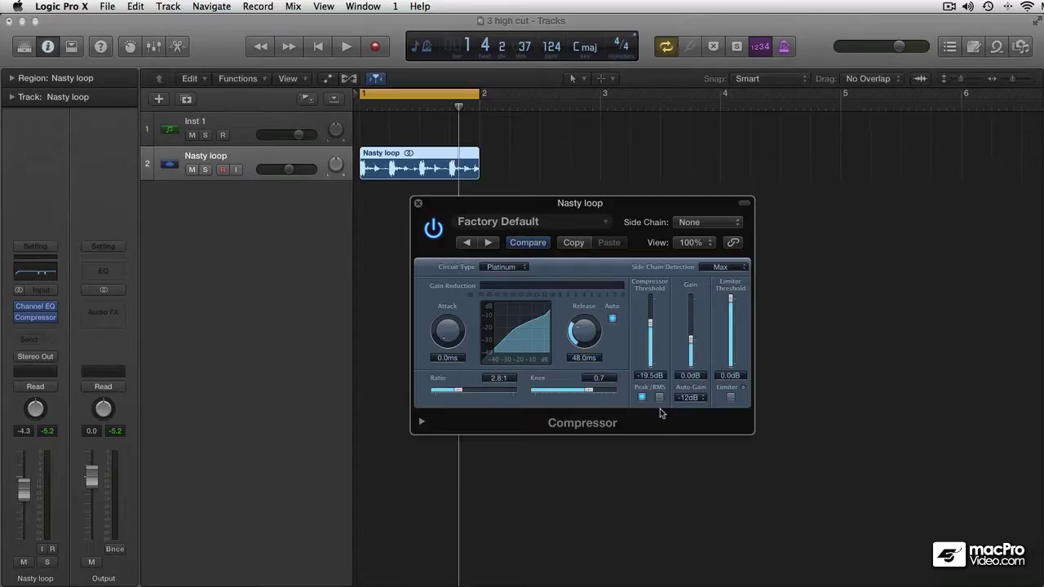
click(659, 397)
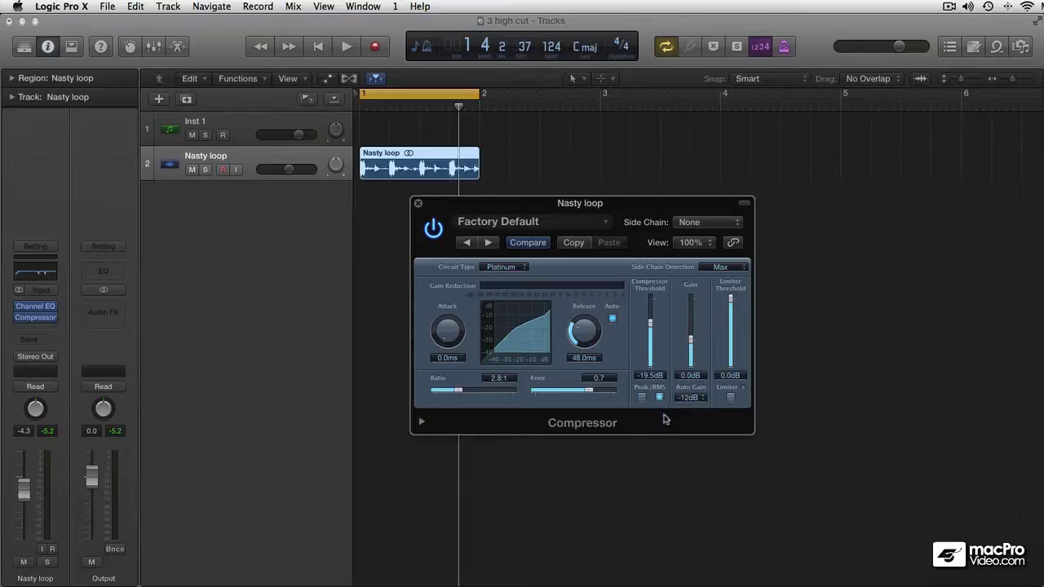